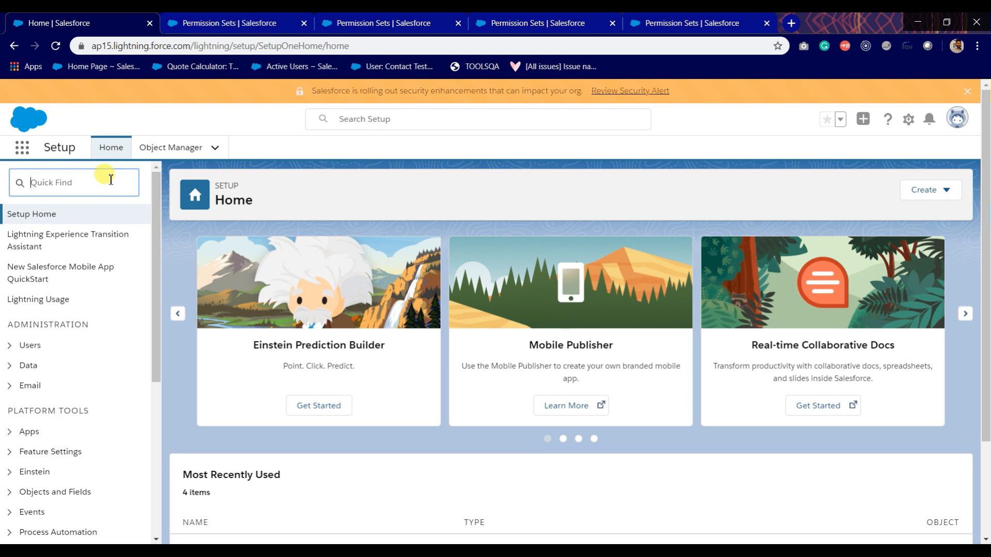
- Search Setup for "analyti" and open the Analytics Getting Started page to check the Einstein Analytics status and usage
text(analyti)
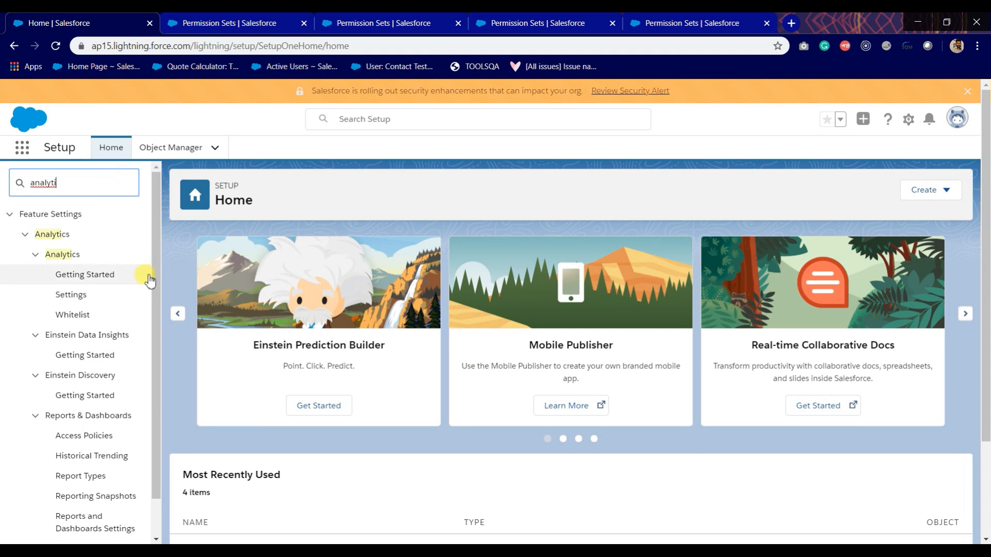
click(104, 278)
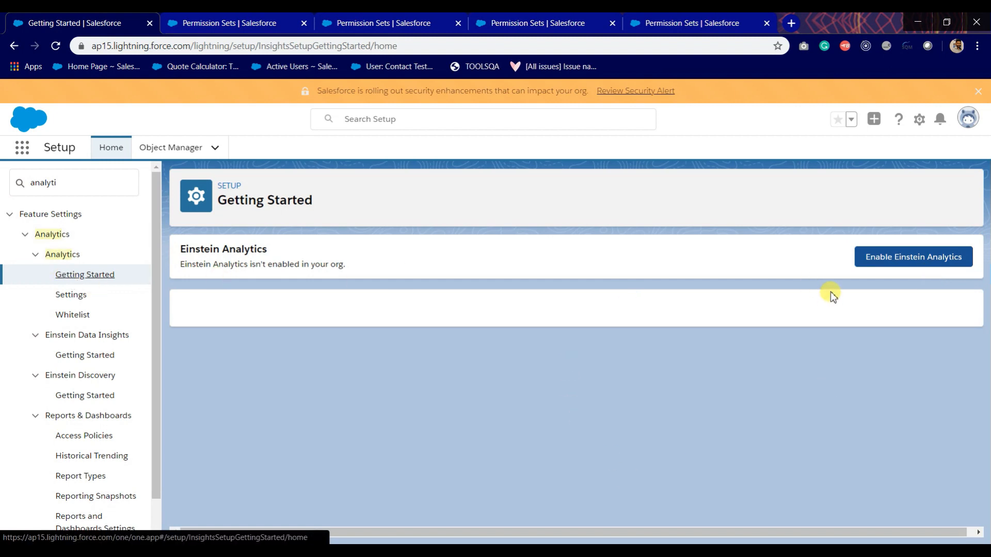
scroll(810, 301, down, 3)
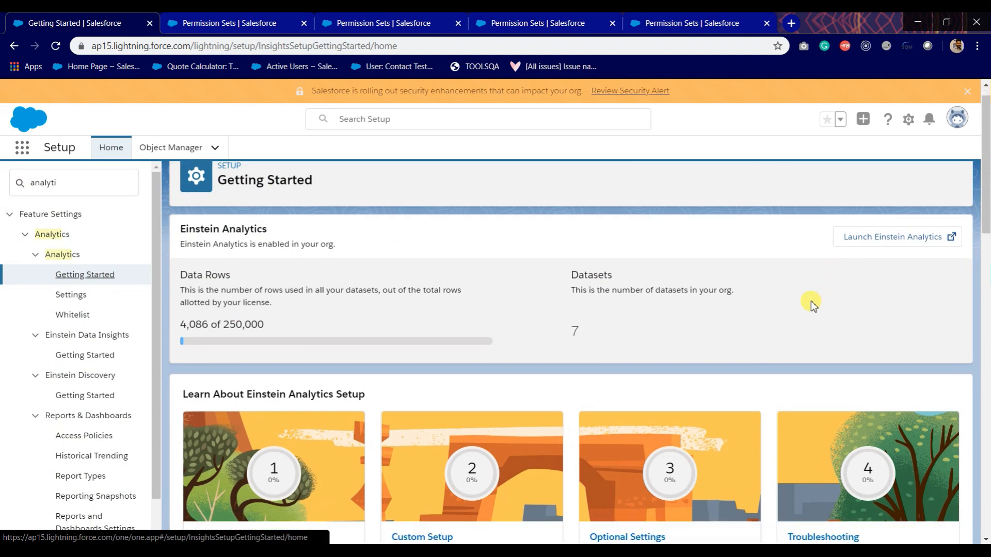
scroll(810, 301, up, 3)
- Search Setup for "permiss" and open the Permission Sets list to look through the Einstein Analytics permission sets
double_click(45, 183)
key(BackSpace)
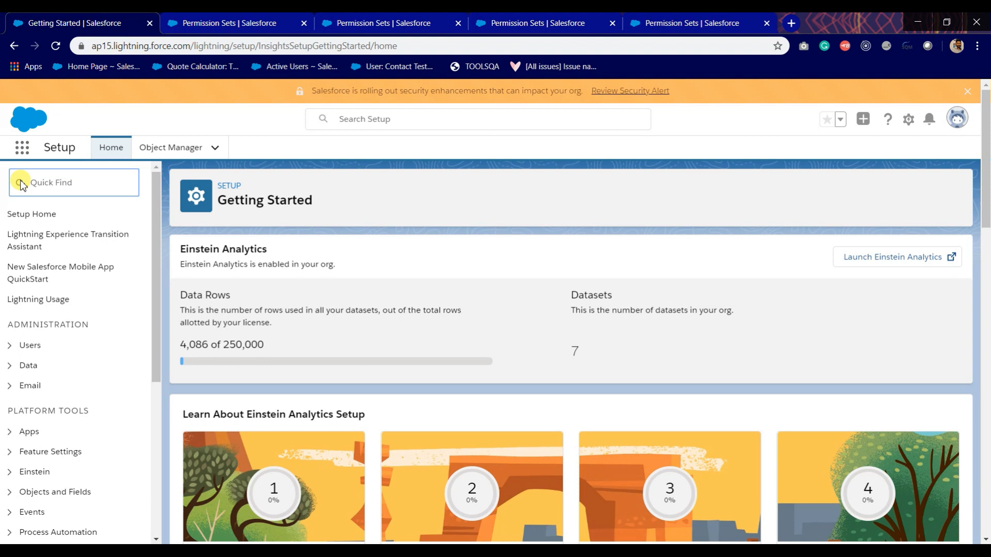
text(per)
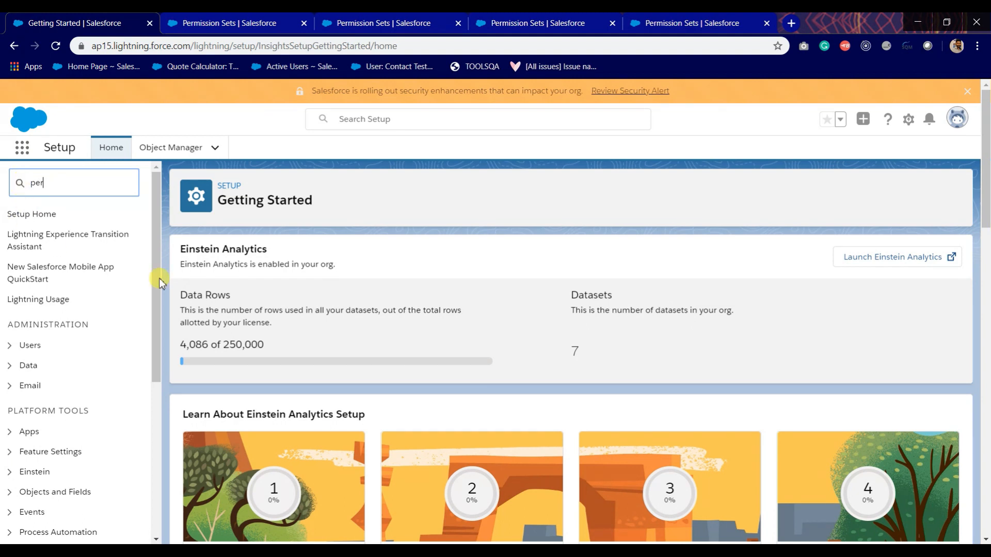
text(miss)
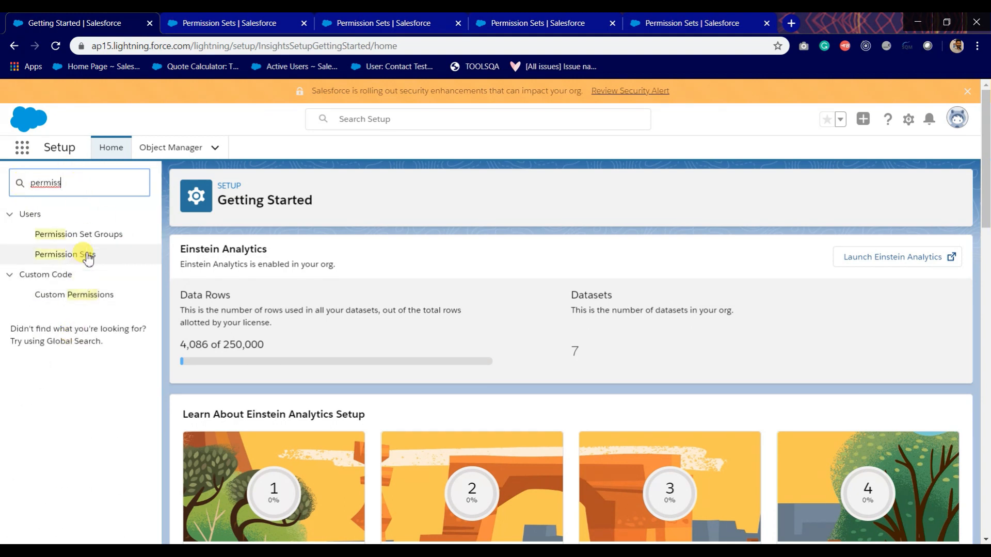
click(87, 255)
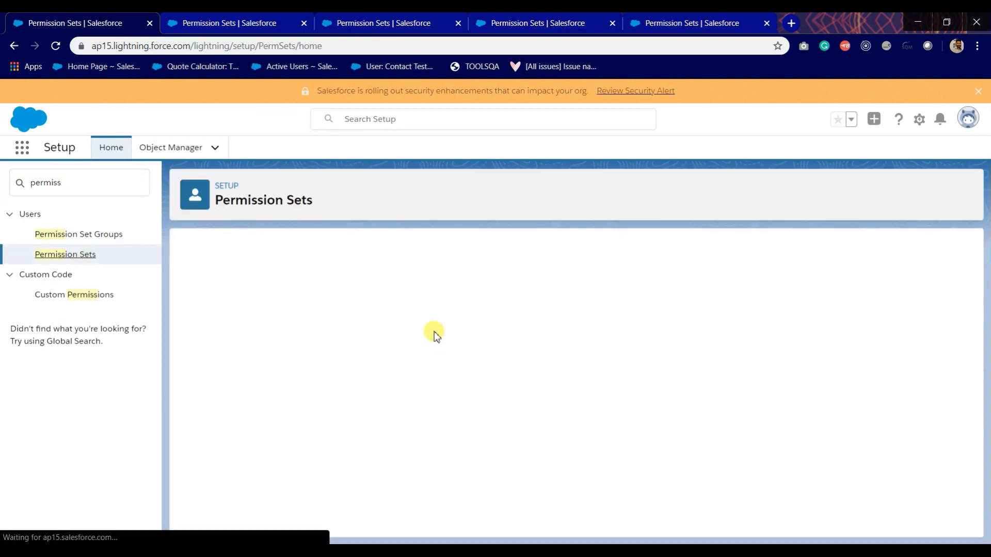
scroll(366, 416, down, 3)
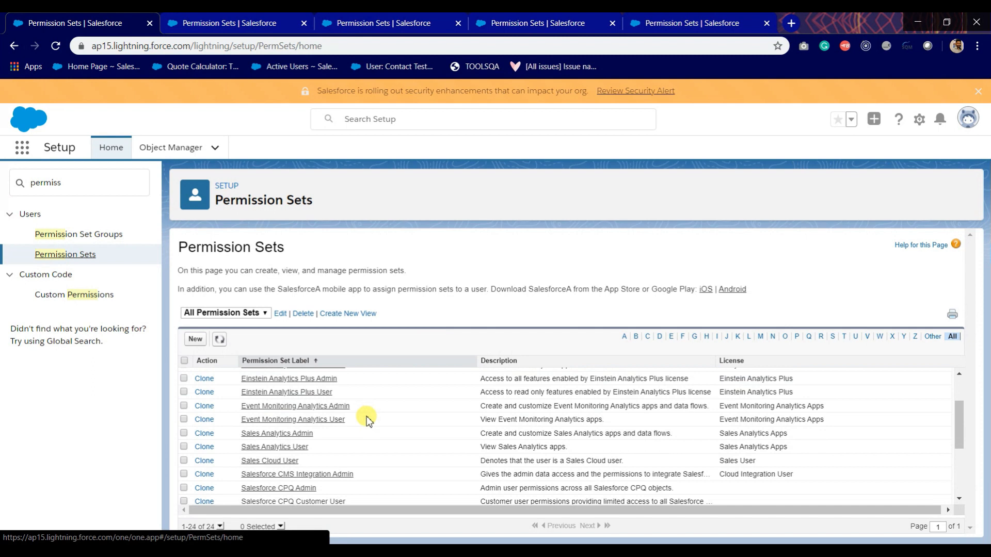
scroll(368, 419, up, 2)
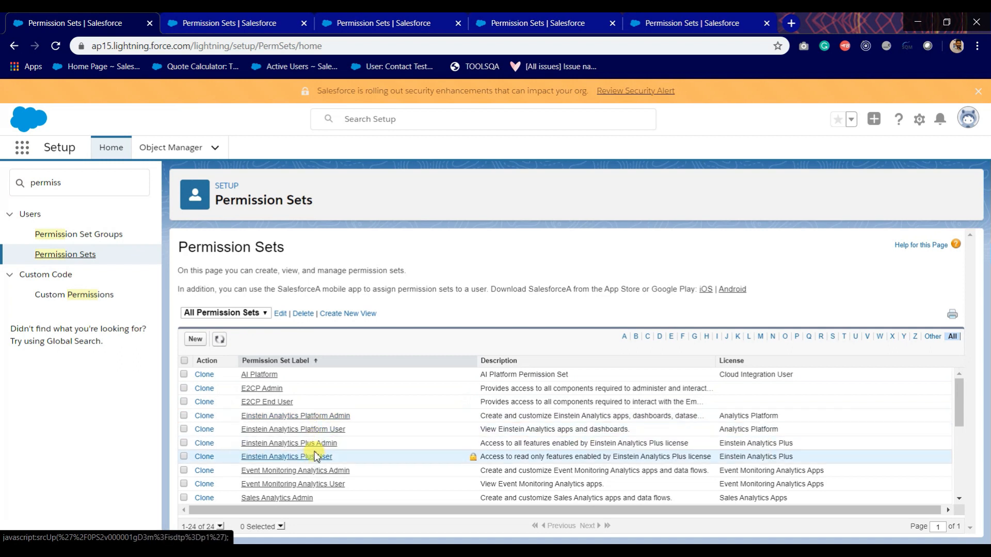
- Review the Einstein Analytics Platform Admin permission set in its browser tab, and return to the Permission Sets list with the Setup search cleared
click(232, 22)
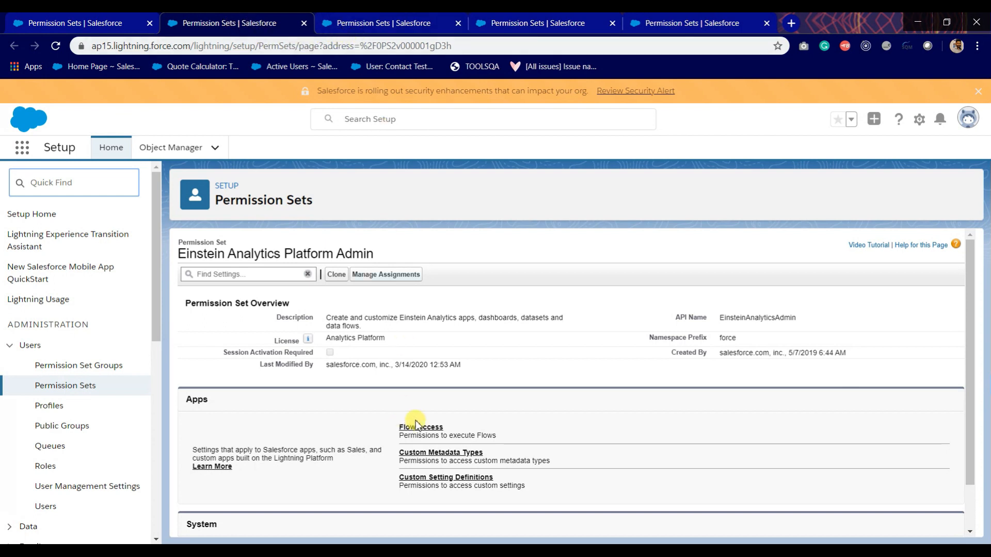
scroll(457, 301, down, 1)
scroll(402, 292, up, 1)
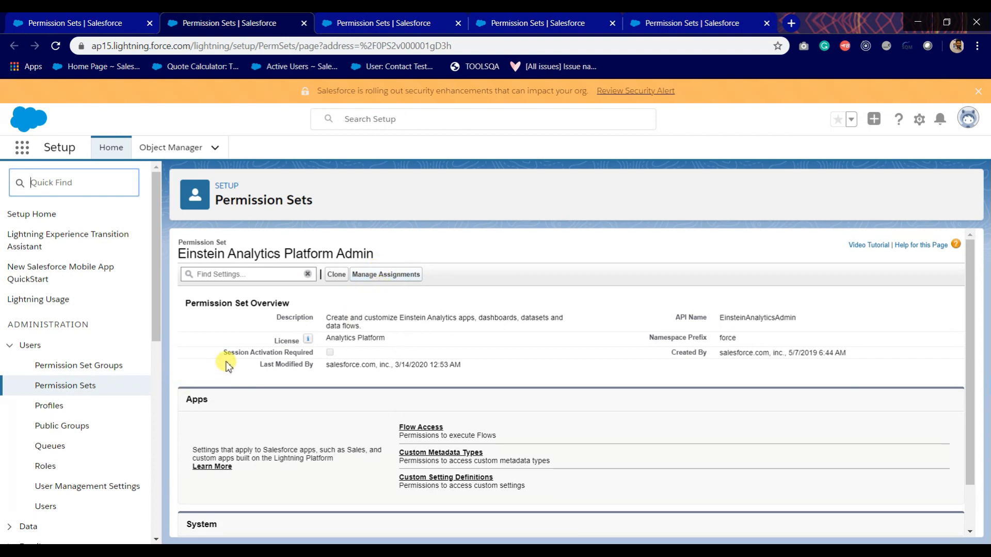
click(121, 24)
double_click(100, 195)
key(BackSpace)
click(280, 159)
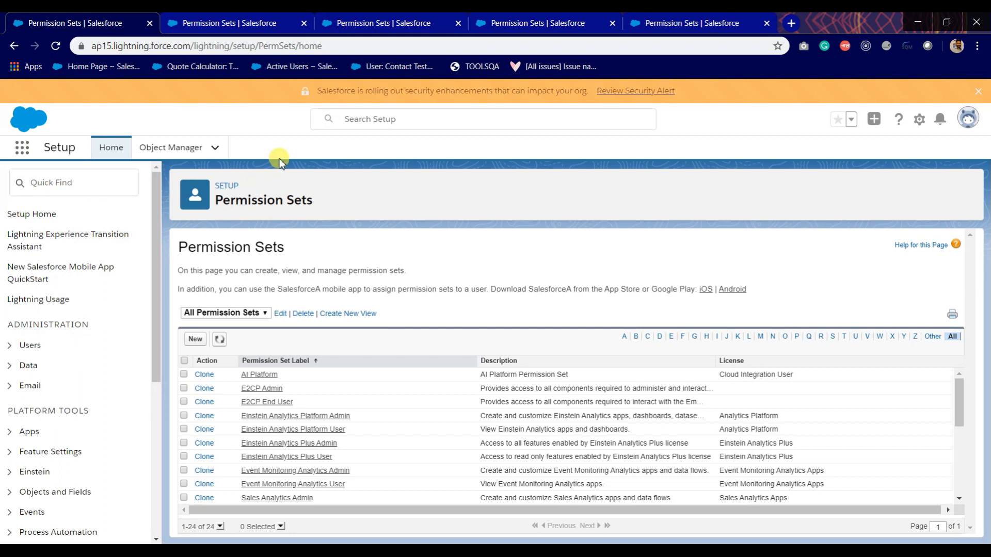
- Find "analytics studio" among the Salesforce apps and launch Analytics Studio
click(21, 148)
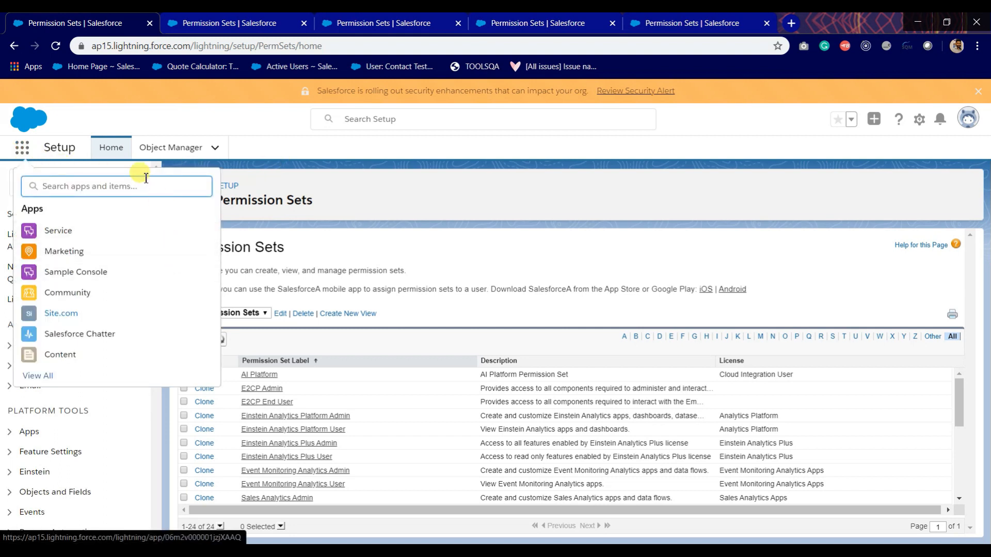
text(anal)
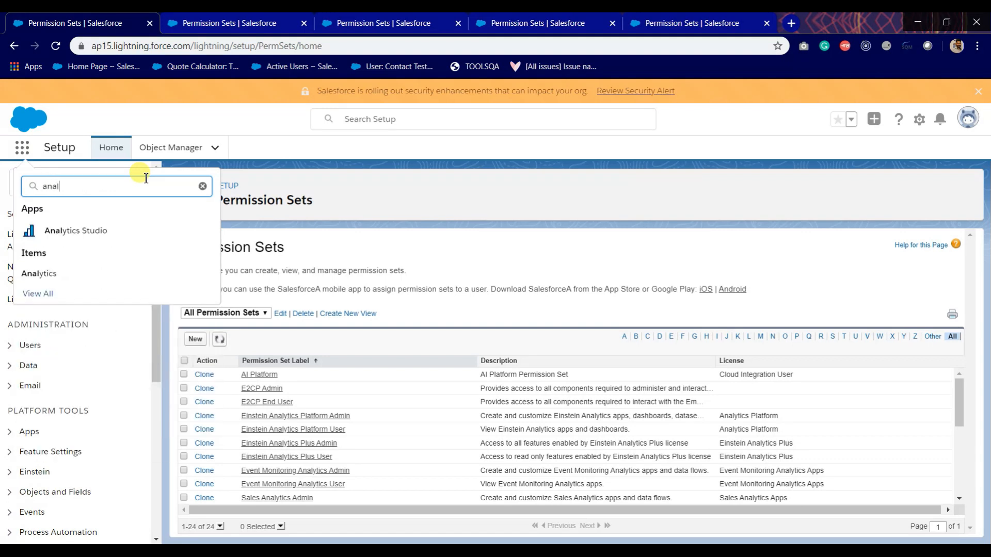
text(ytics studio)
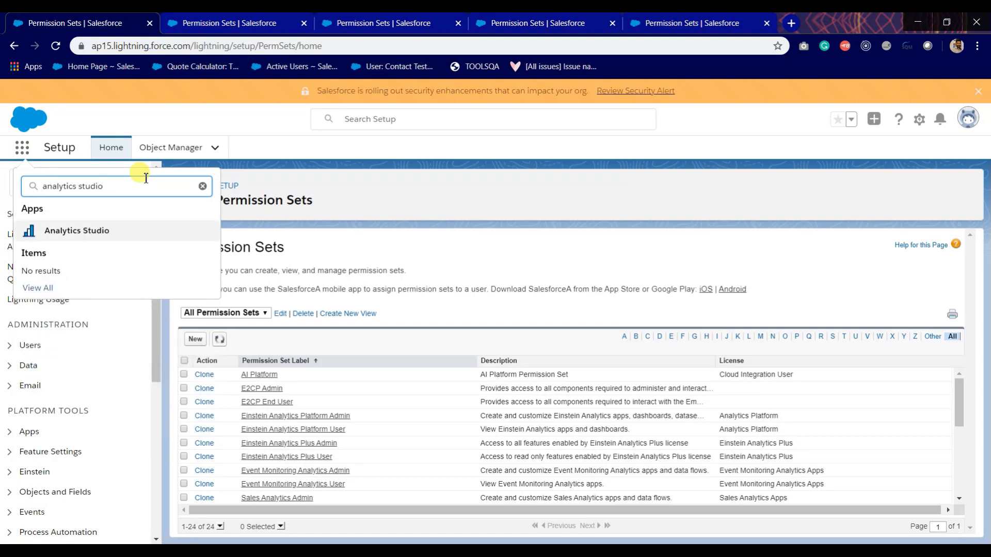
click(98, 230)
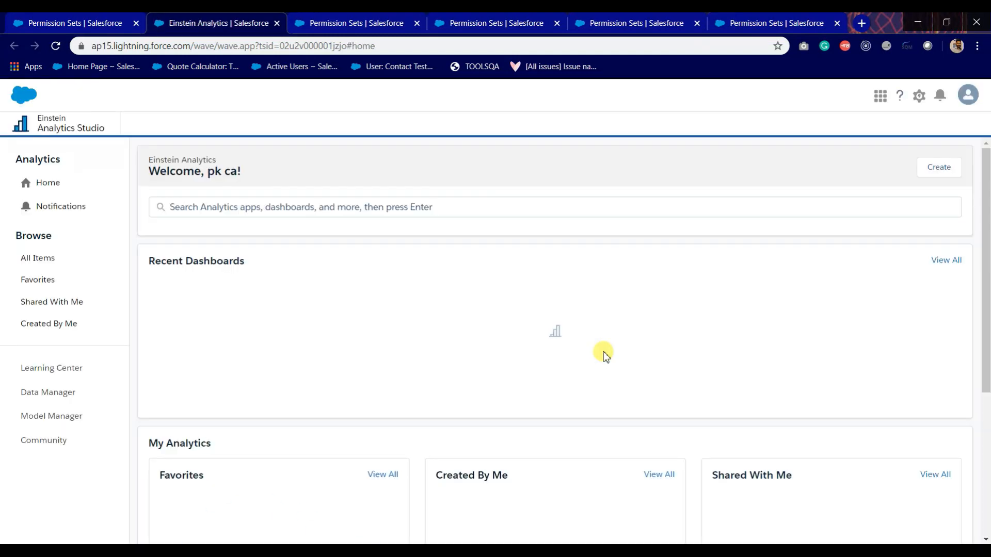
- Start a new dataset from a CSV file, using the Account file in the Session Data Upload file folder
click(939, 175)
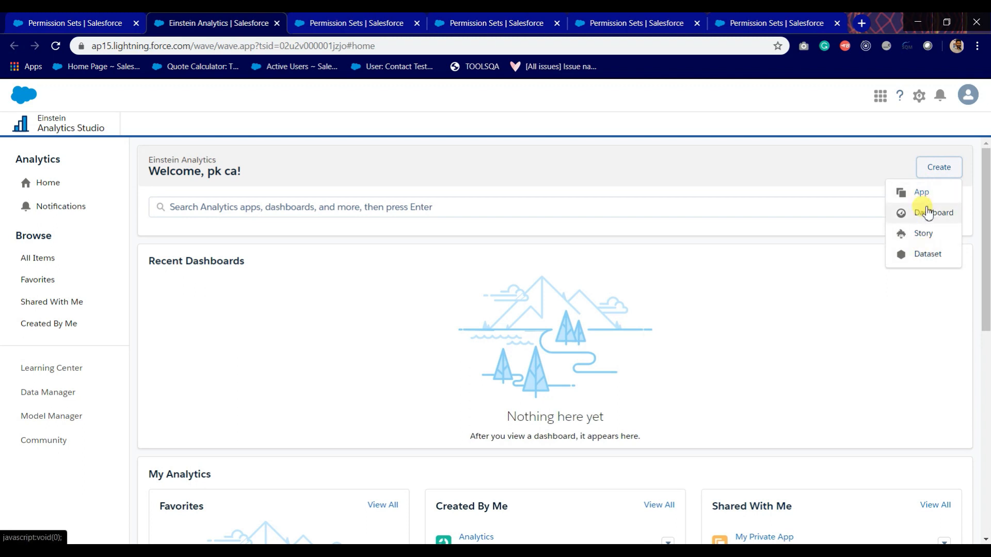
click(927, 256)
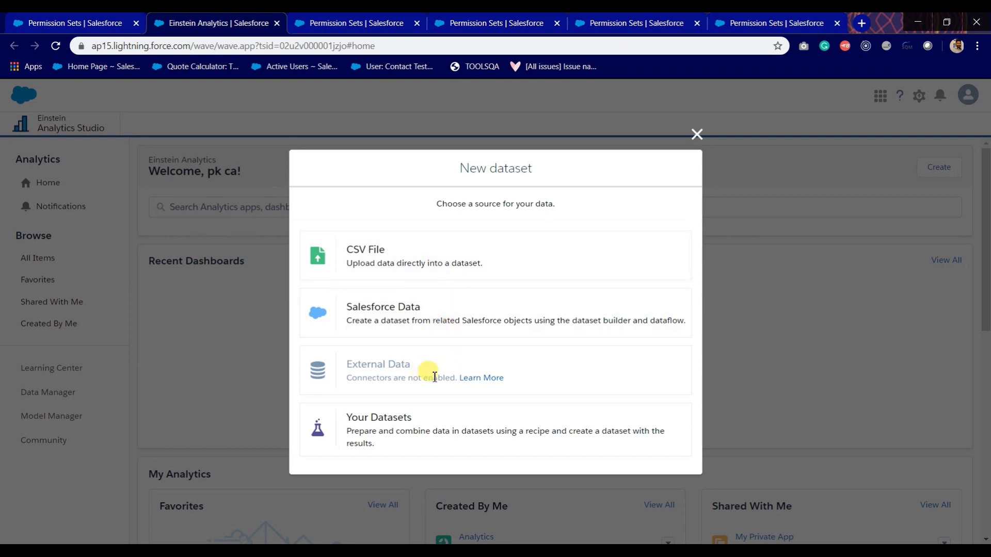
click(401, 250)
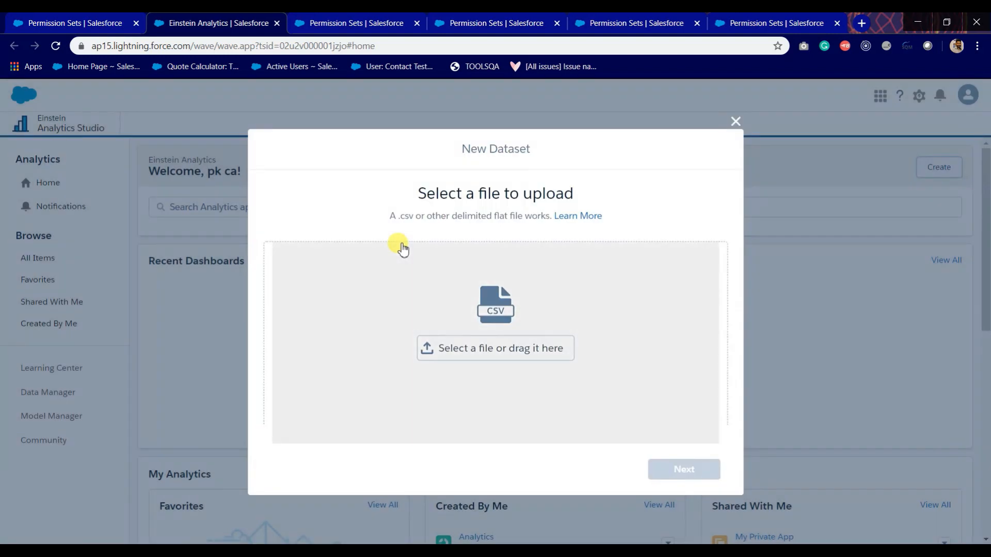
click(529, 358)
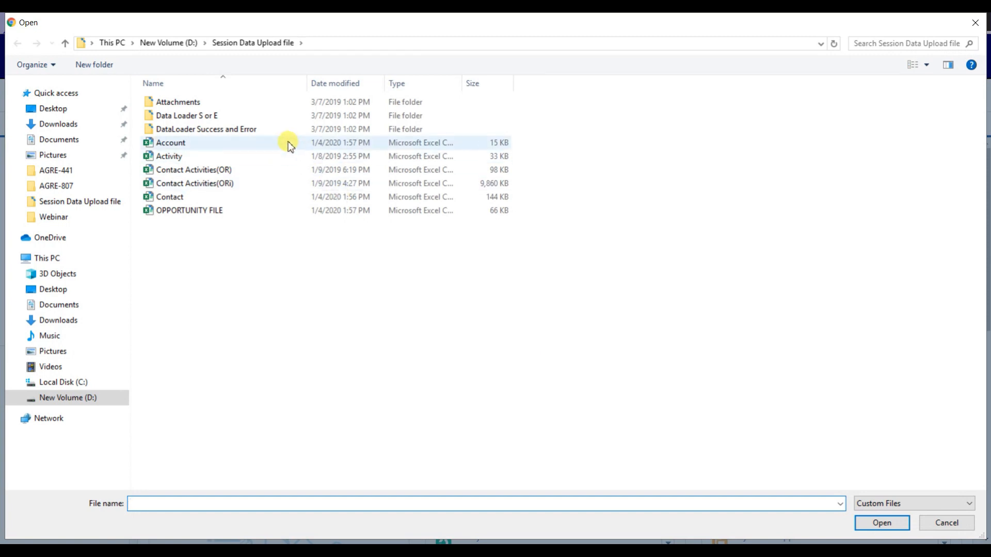
click(288, 143)
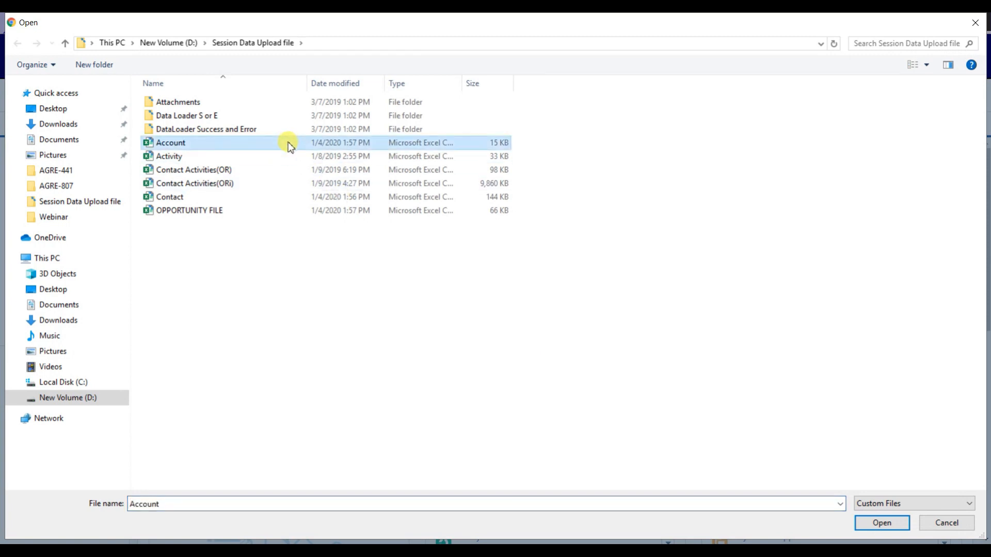
click(881, 524)
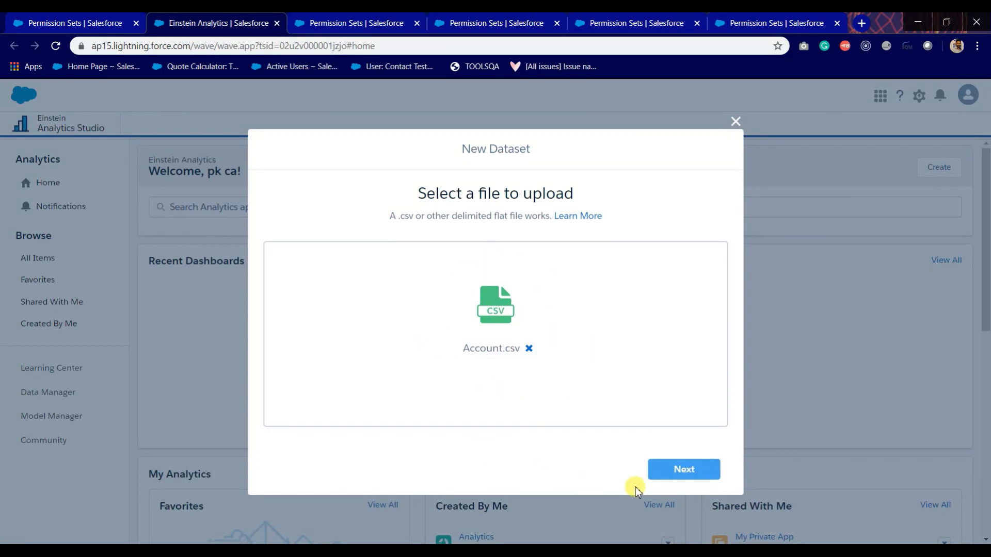
click(677, 477)
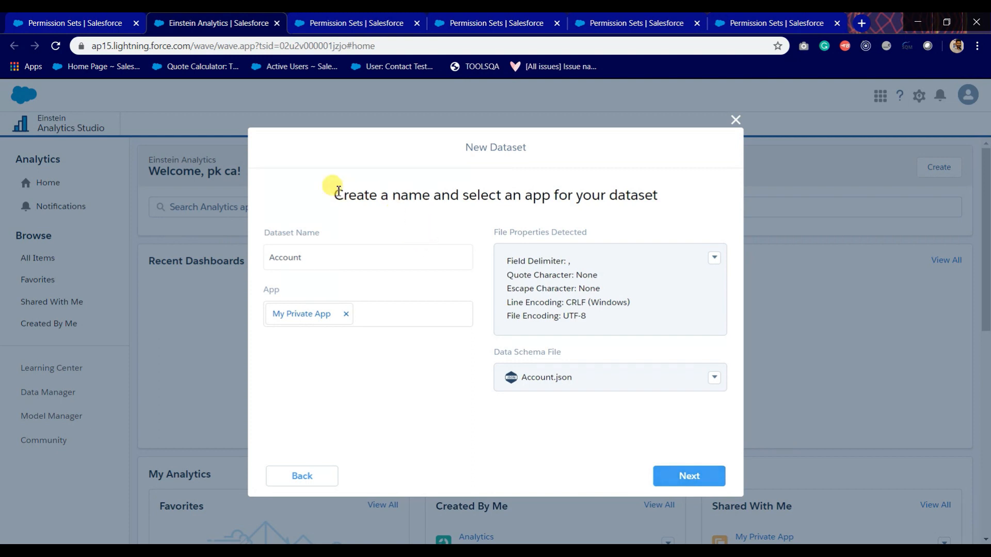
- Keep Account as the dataset name and My Private App as its app, and continue to the field attributes
drag(328, 190, 650, 198)
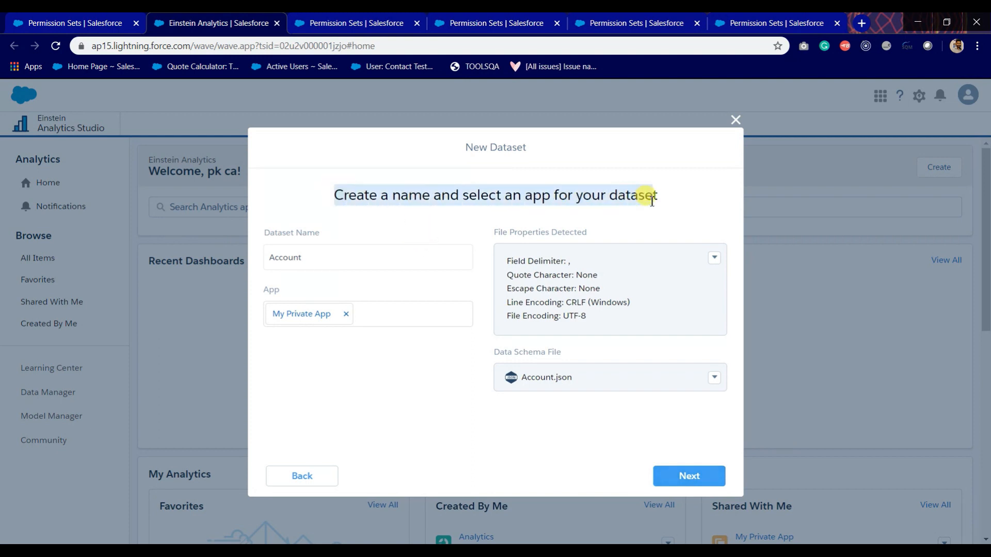
click(650, 197)
drag(338, 254, 272, 253)
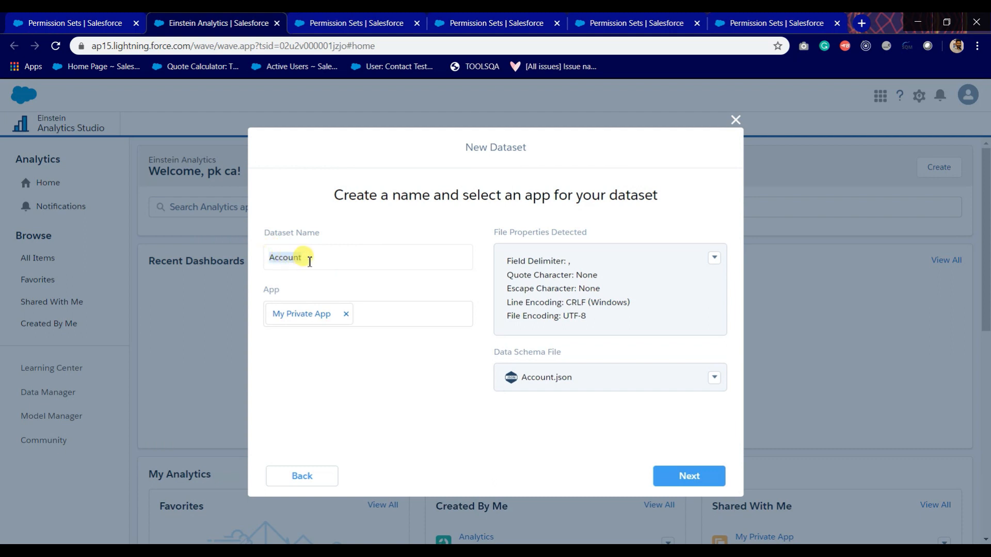
click(354, 360)
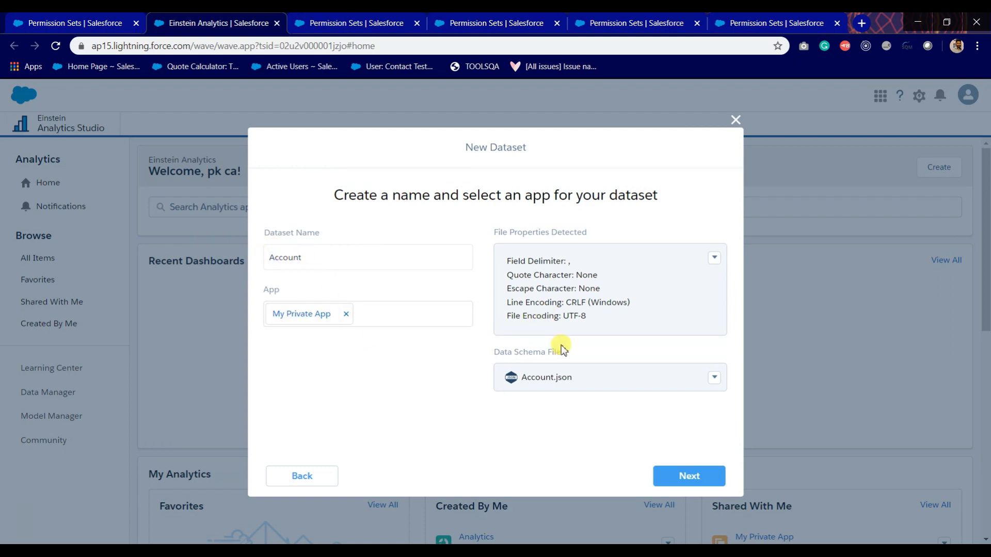
click(690, 477)
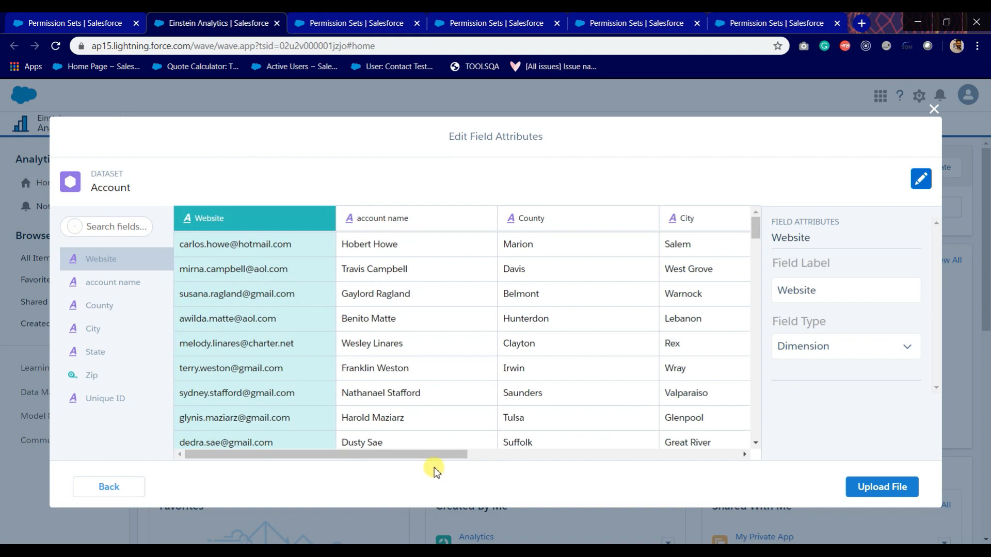
- Recheck the dataset name and app, review the field columns through Unique ID, and upload the Account file
drag(442, 457, 426, 438)
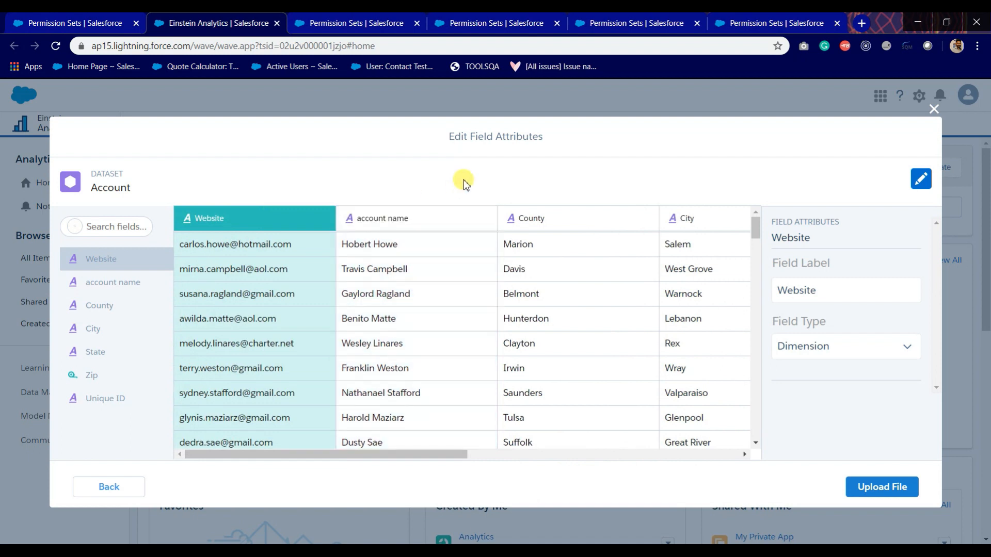
click(126, 486)
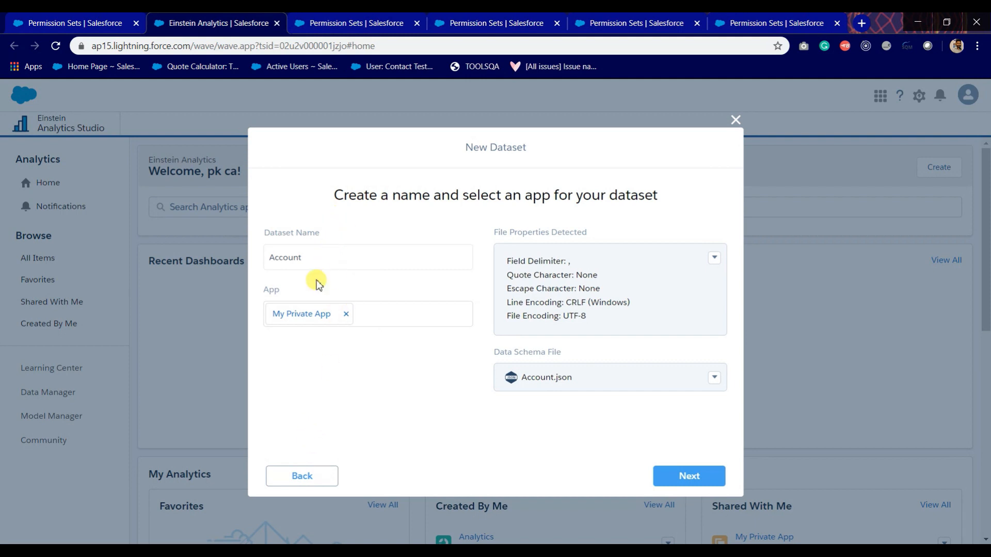
click(669, 469)
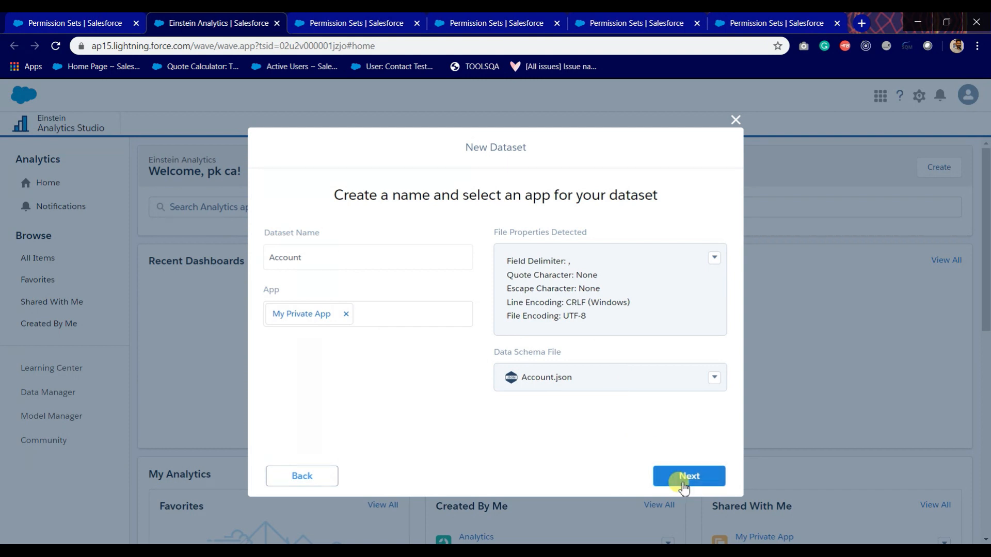
drag(391, 456, 660, 473)
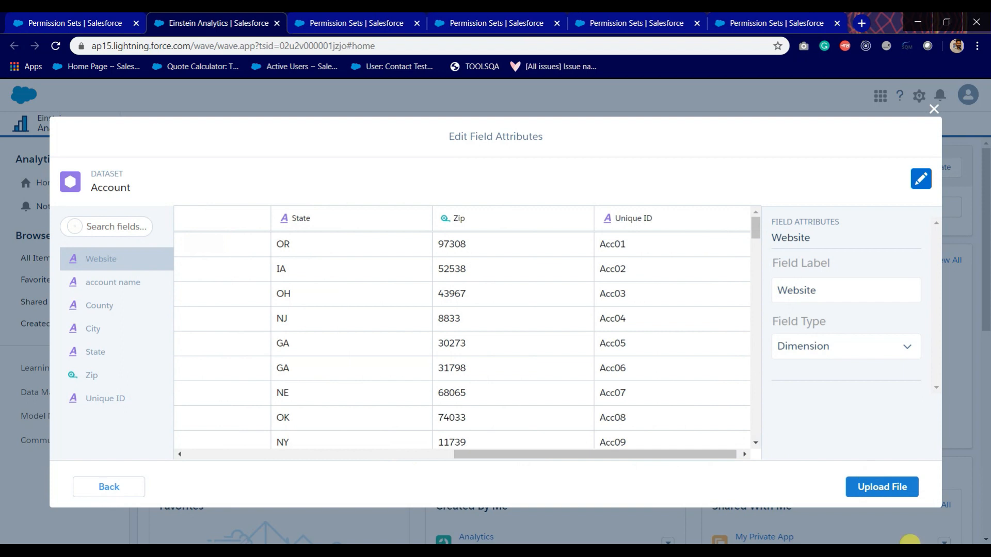
click(896, 488)
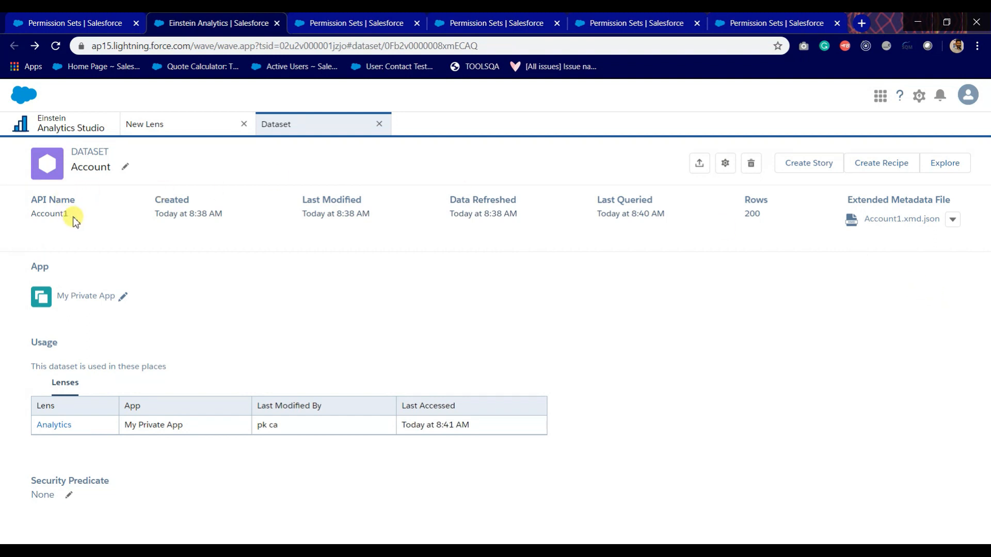
- Examine the API name and creation time of the Account dataset
drag(44, 213, 67, 214)
drag(185, 217, 254, 223)
click(683, 250)
- Explore the Account dataset in a new lens and view its filter and data settings
click(951, 167)
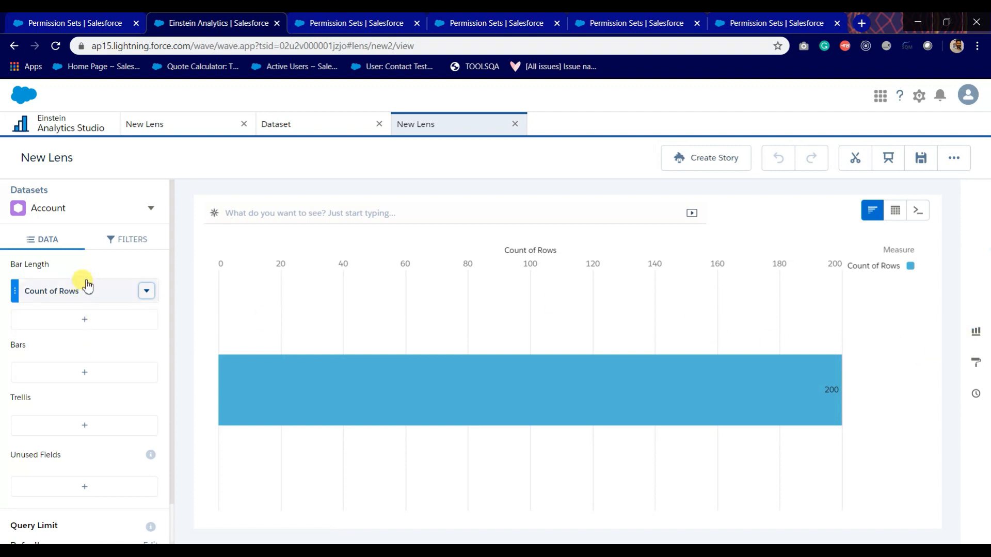
click(114, 240)
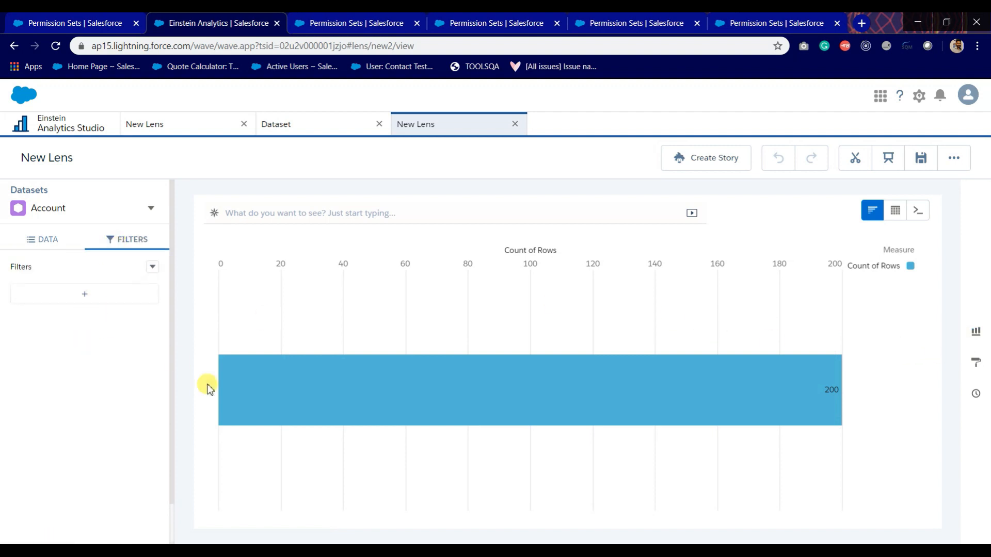
click(27, 233)
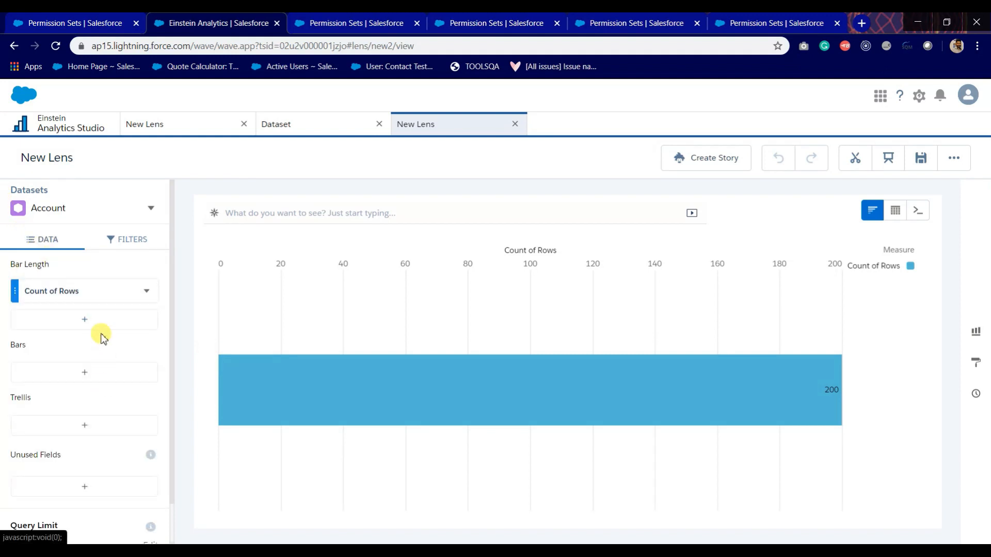
- Look through the Average and Count measure options for the bar length, leaving Count of Rows selected
click(88, 302)
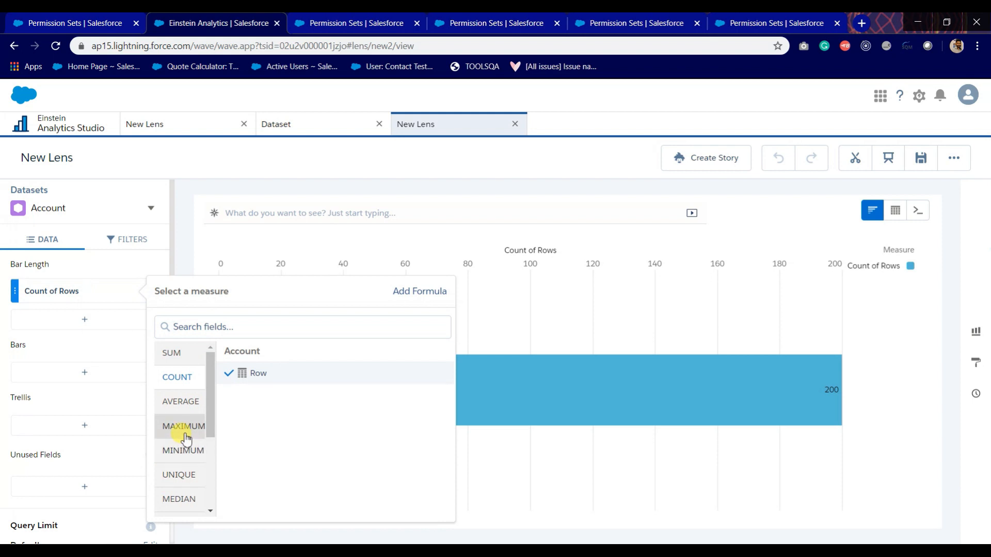
click(186, 404)
click(186, 378)
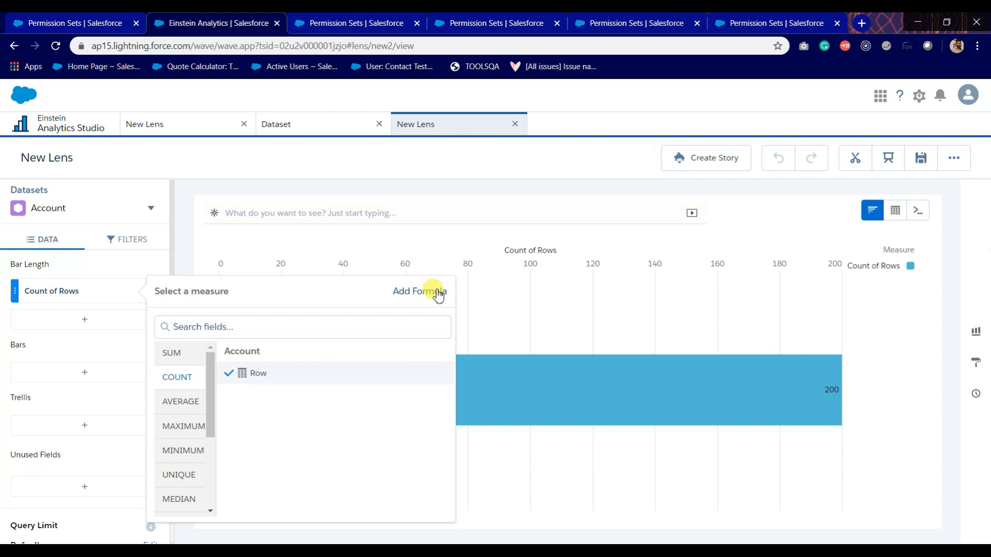
click(452, 192)
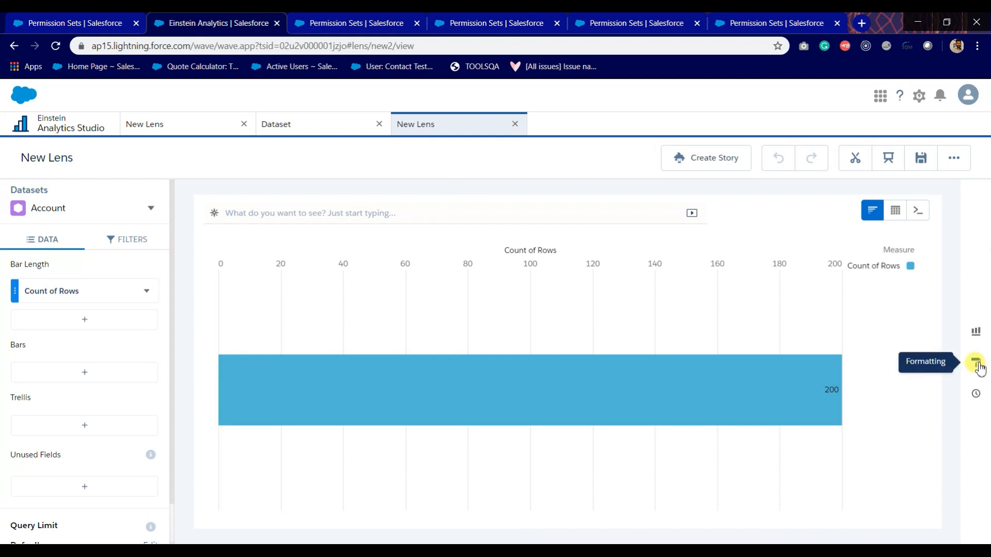
- Browse the available chart types, try Donut, Matrix and Pyramid for the row count, and return the lens to a Bar chart
click(976, 333)
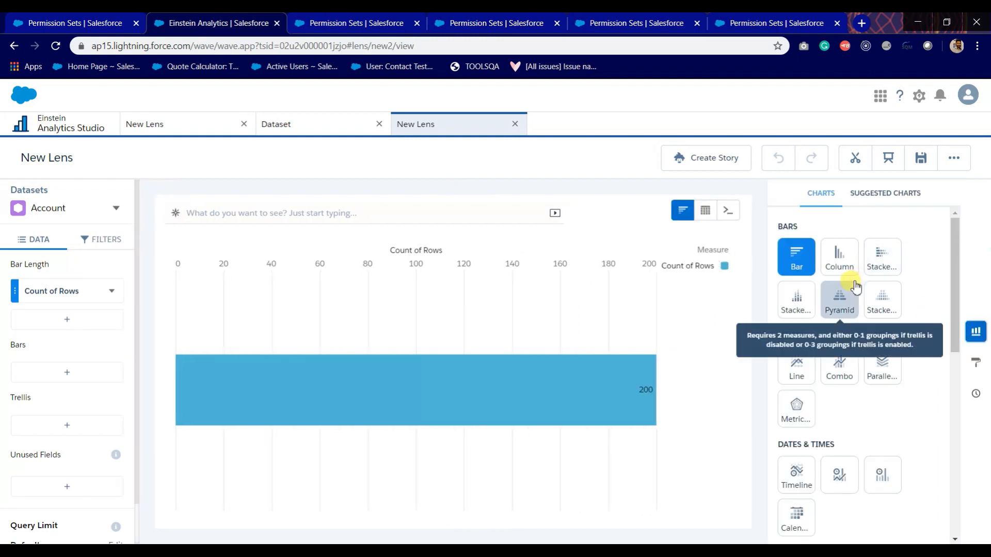
scroll(857, 292, down, 10)
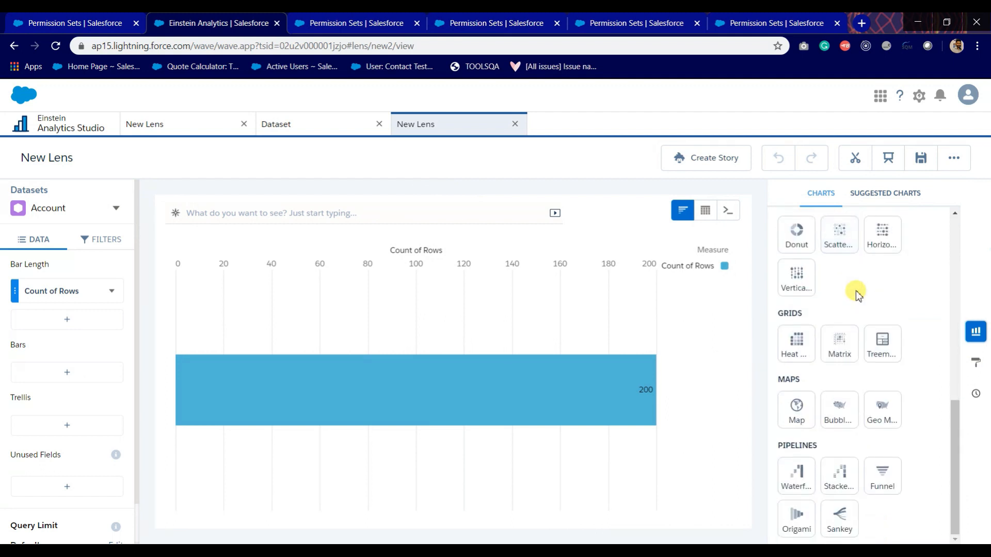
scroll(858, 297, up, 10)
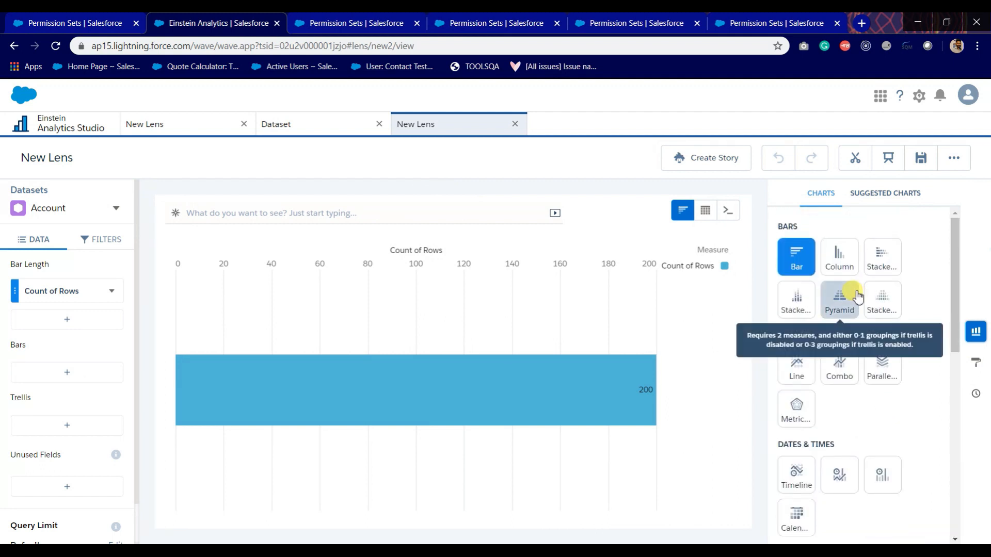
scroll(838, 338, down, 5)
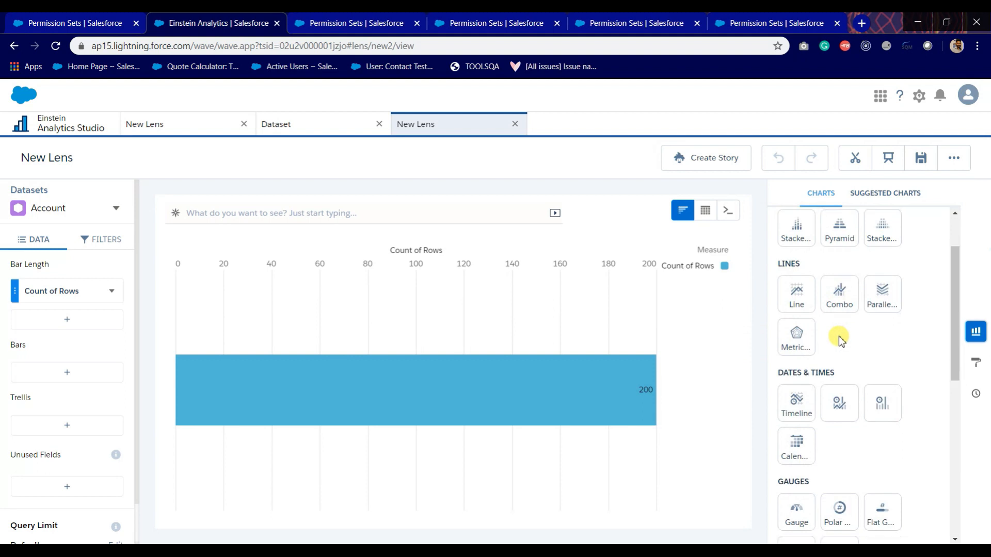
click(795, 433)
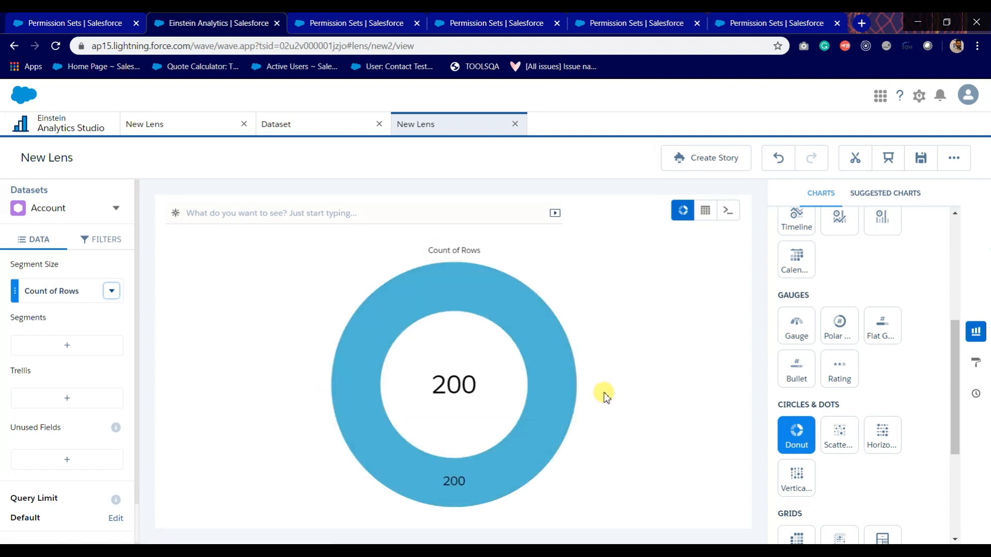
scroll(823, 380, down, 4)
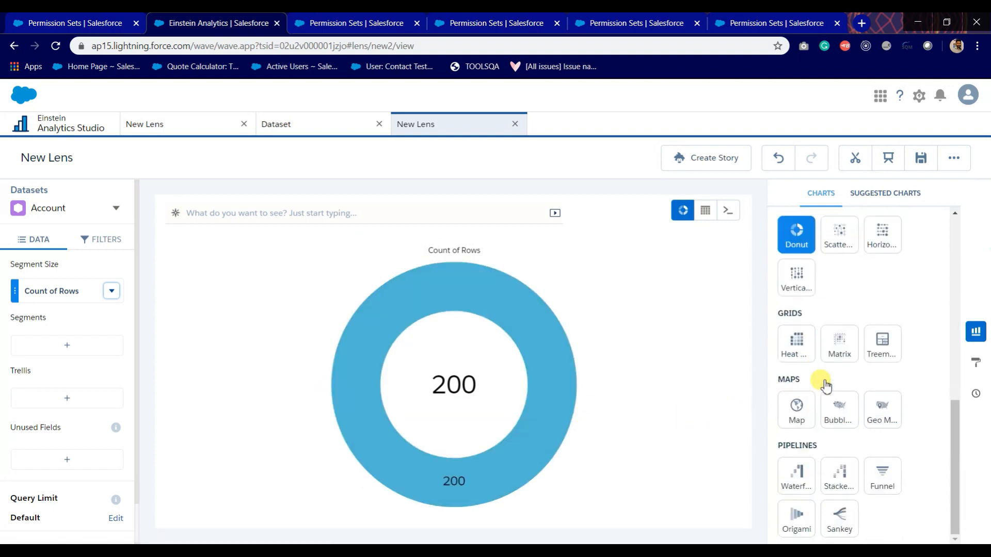
click(839, 355)
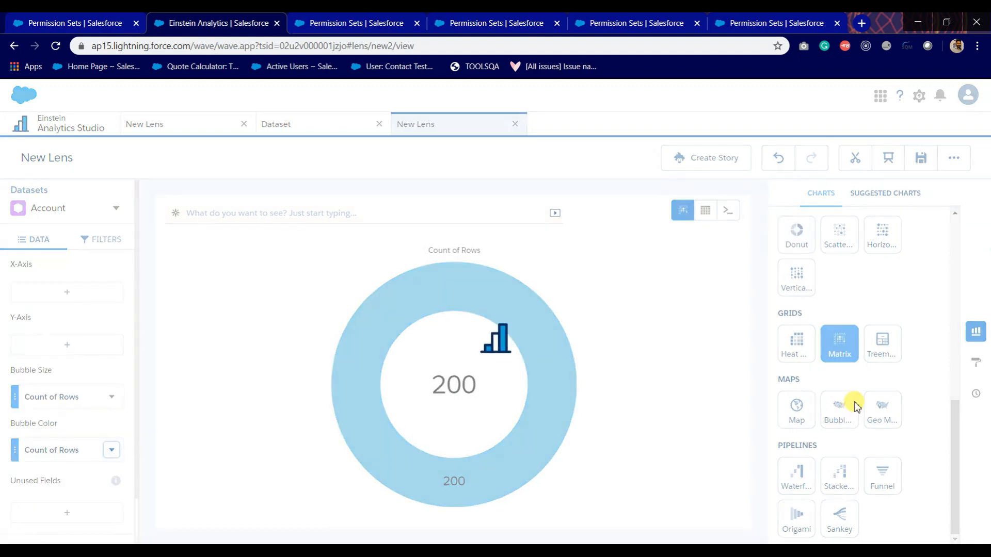
scroll(862, 391, up, 5)
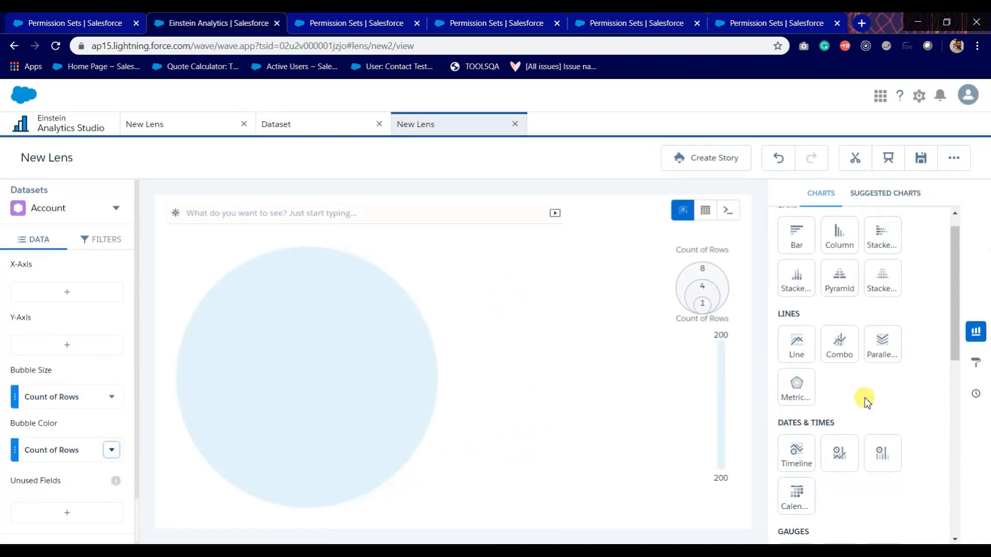
click(852, 306)
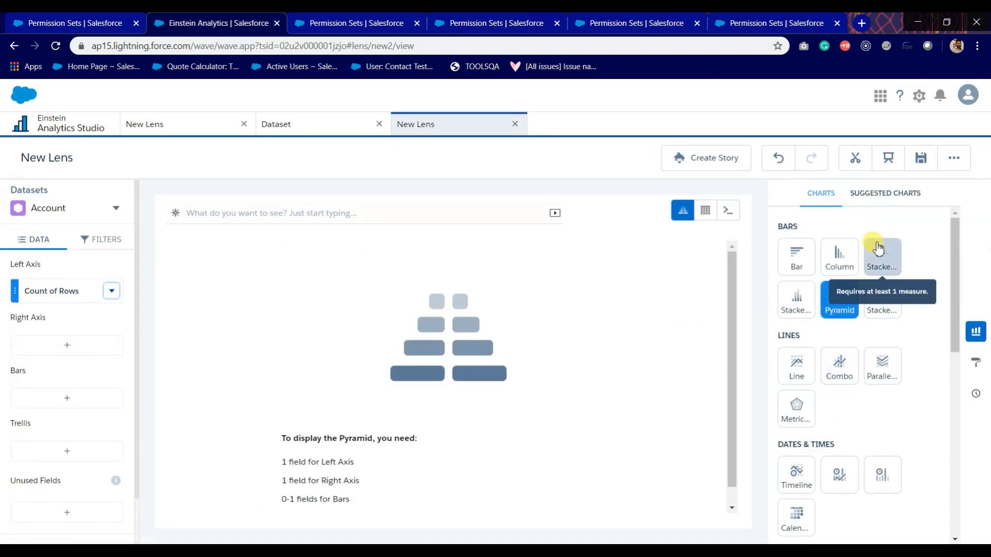
click(800, 264)
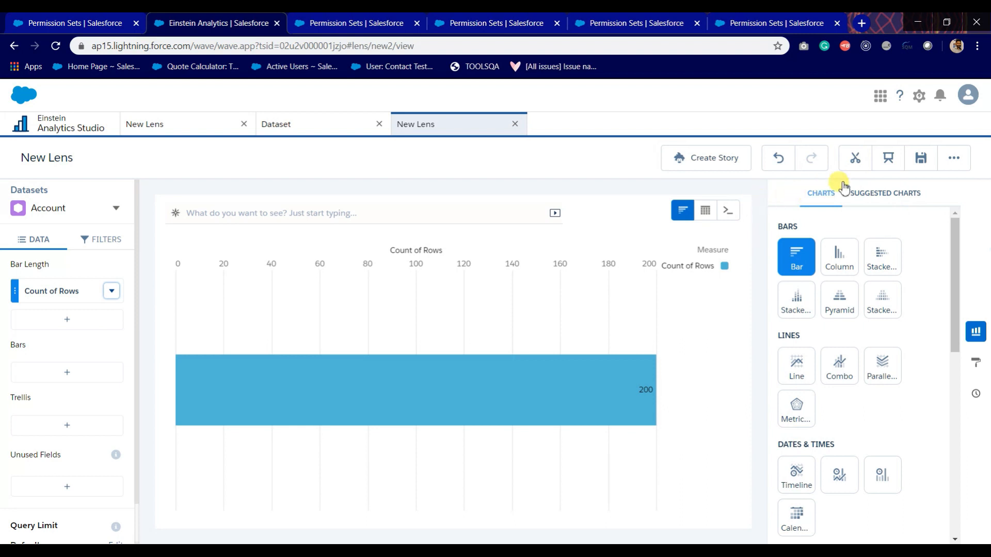
- Save the lens with the title Latest DataSet in My Private App, leaving its description blank
click(921, 161)
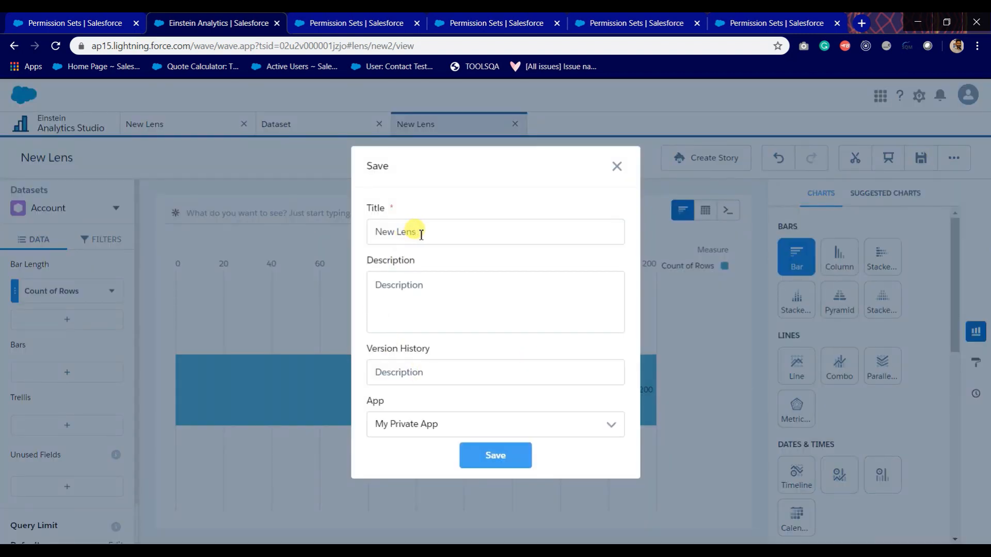
drag(421, 235, 383, 234)
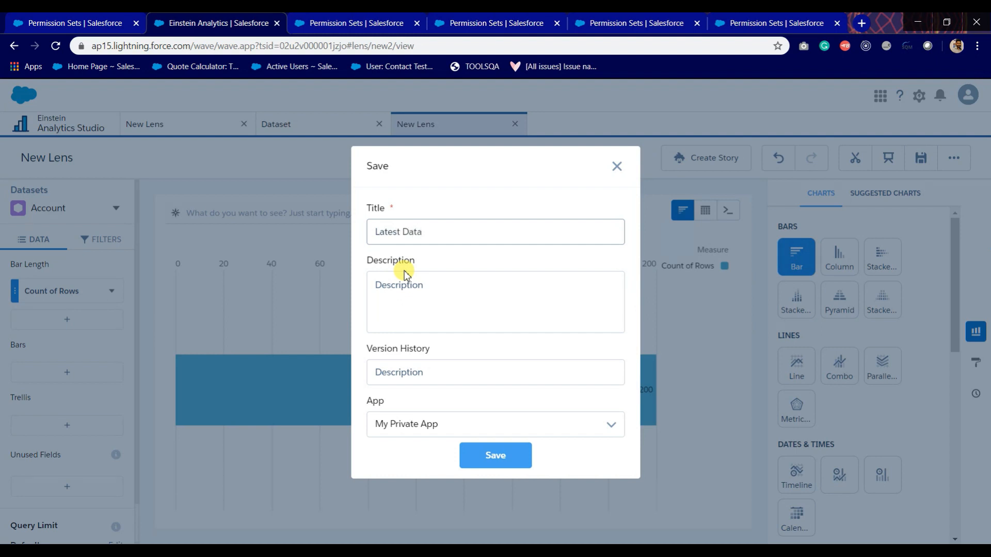
click(430, 286)
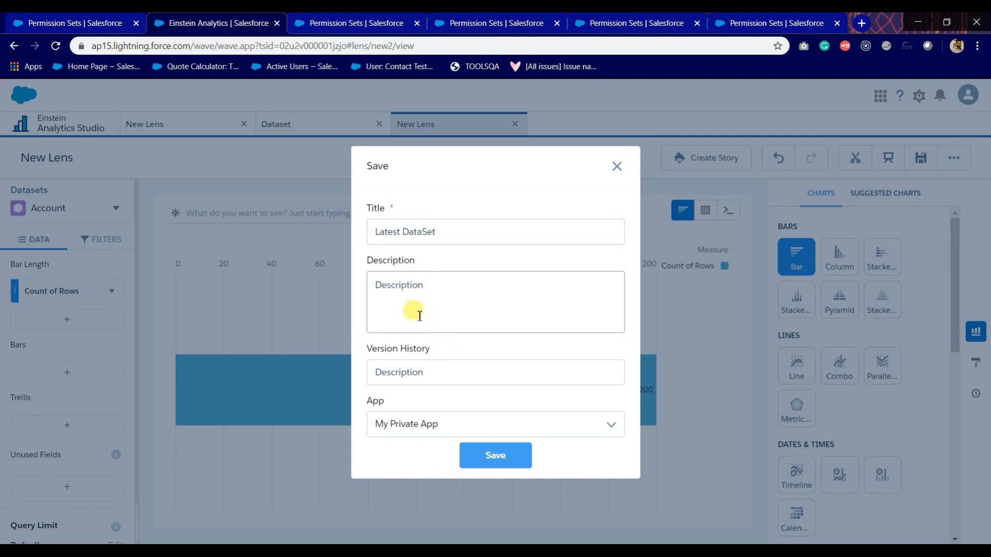
click(482, 456)
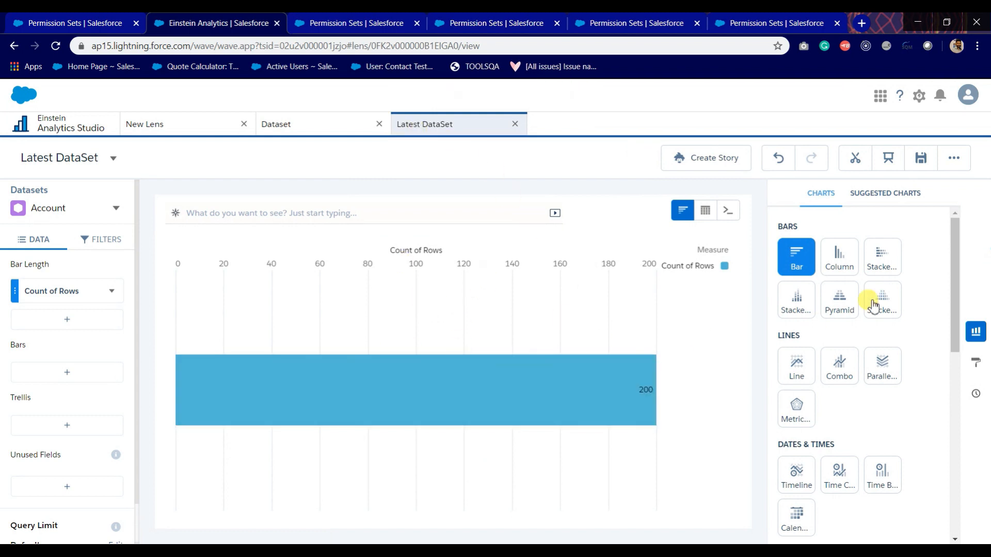
click(798, 257)
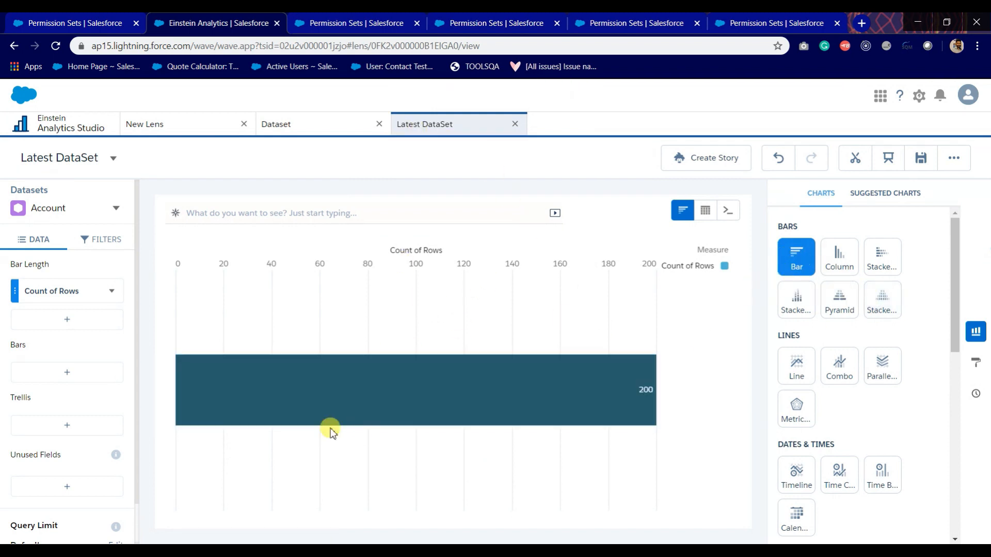
- Find the saved Latest DataSet lens among the Created By Me assets on the Analytics Studio home page and open it
click(136, 129)
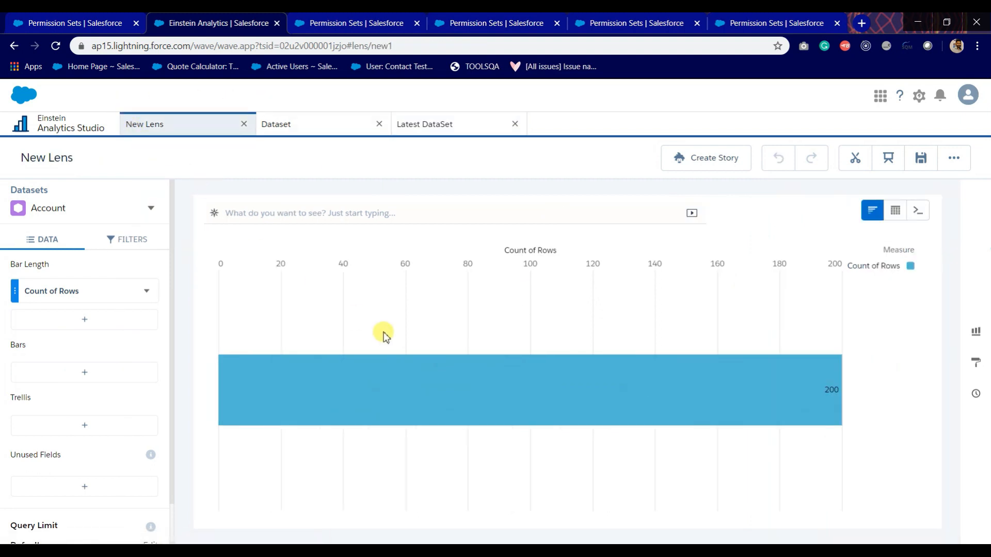
click(74, 130)
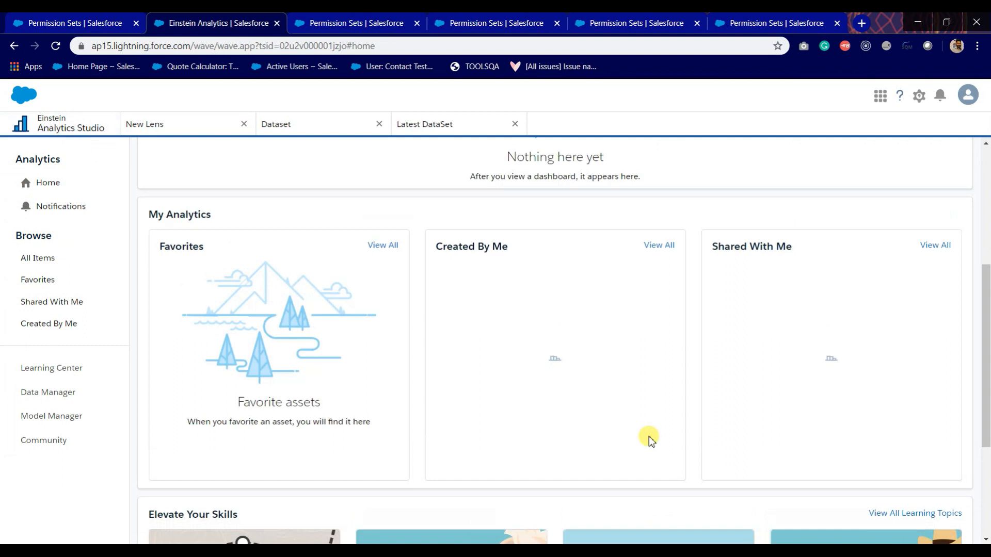
scroll(647, 438, down, 4)
scroll(643, 429, down, 6)
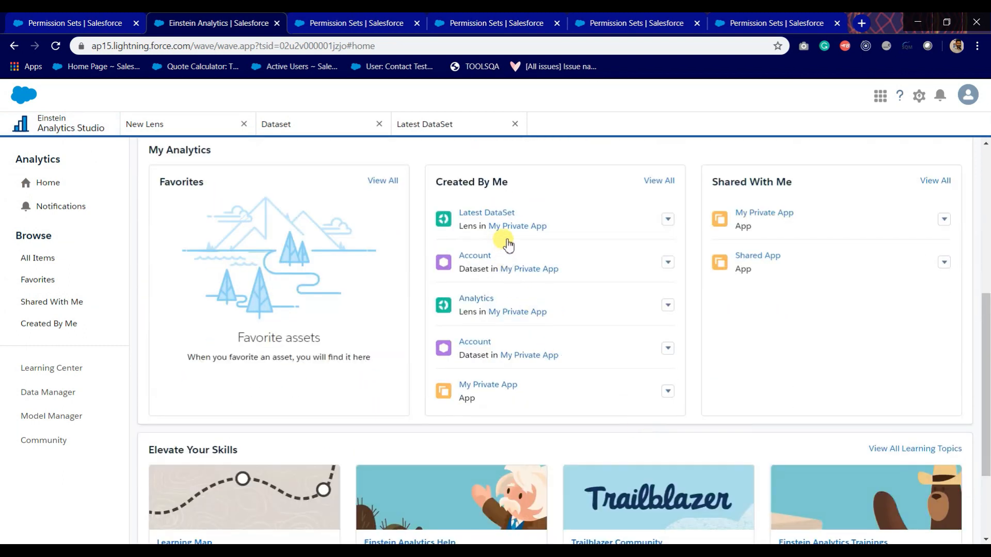
click(496, 217)
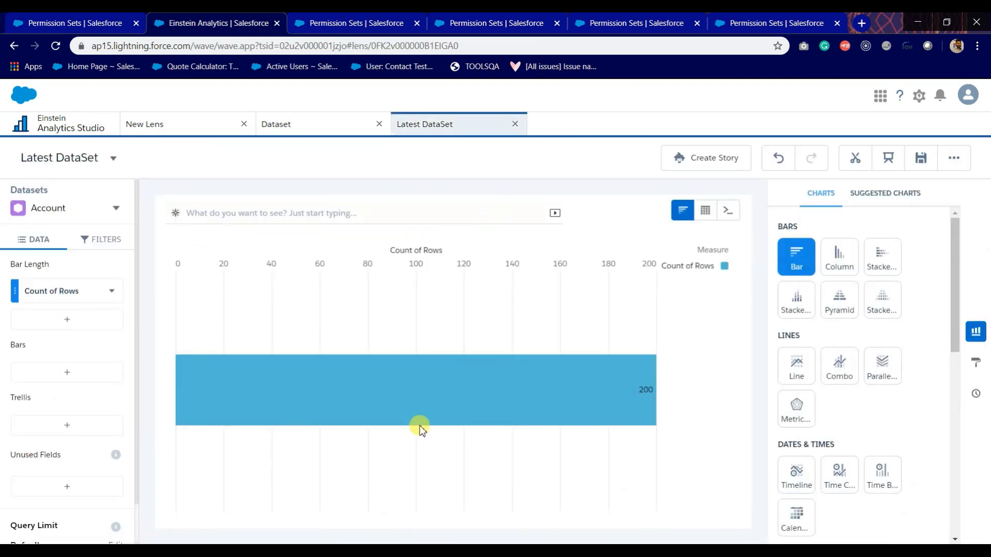